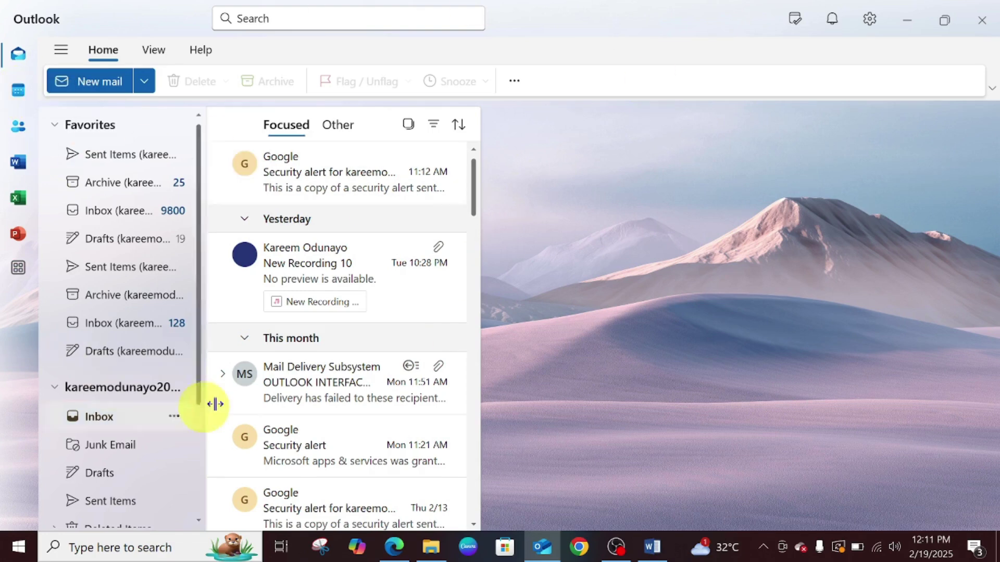
Switch to the calendar and open the 9 AM Feb 28 Navigation tutorial meeting's details
left_click(18, 94)
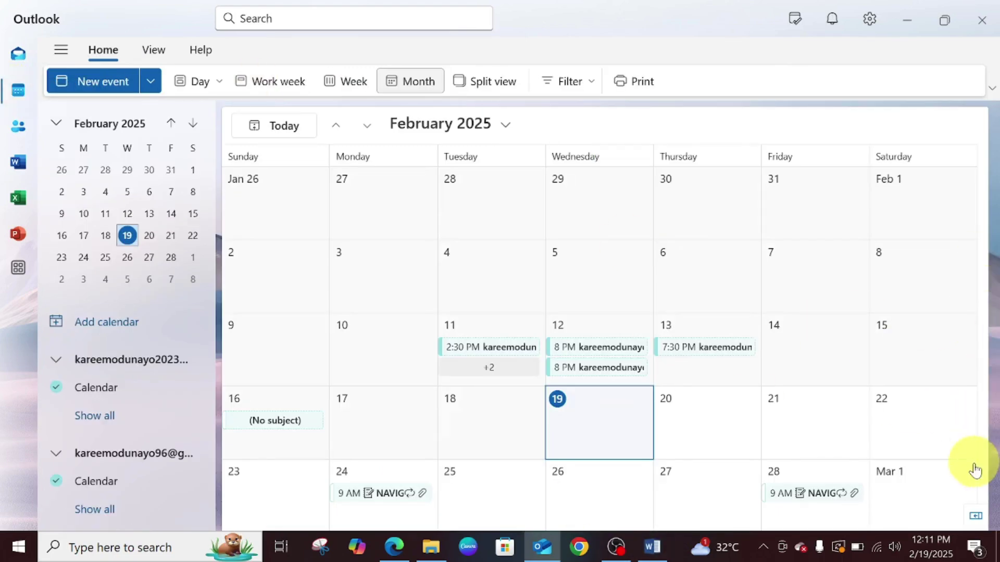
left_click(795, 500)
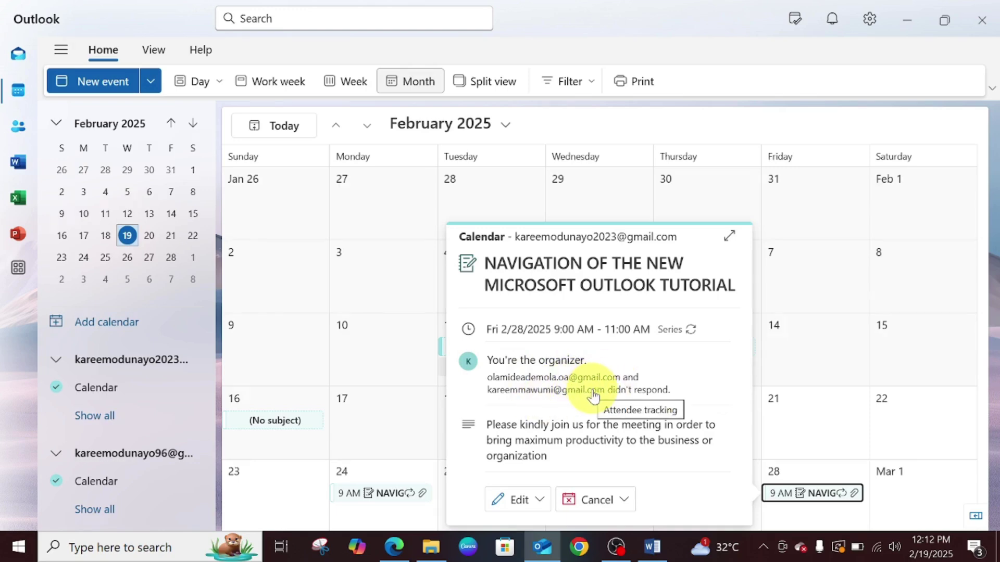
mouse_move(592, 396)
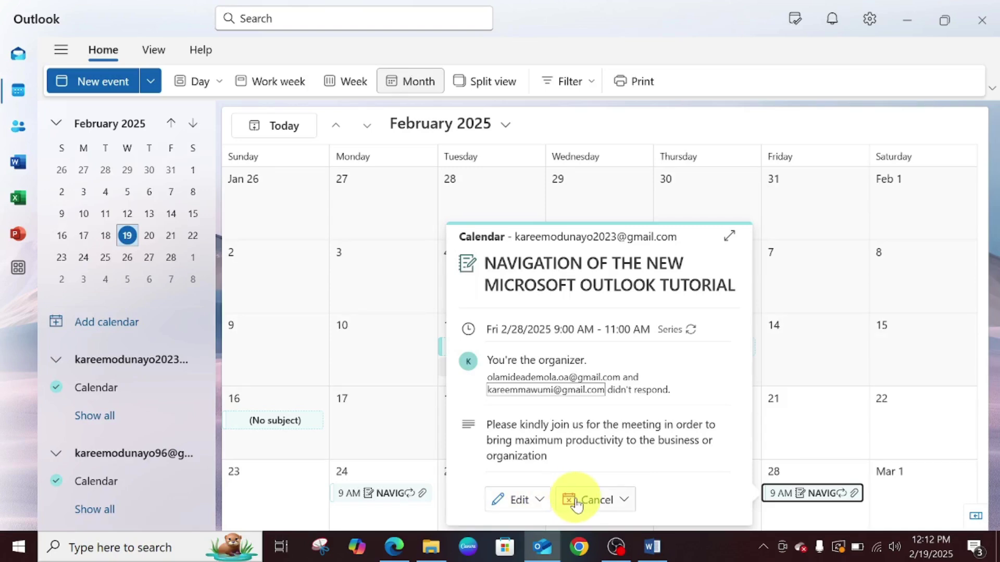
Choose to cancel all events in the meeting series from the Cancel options
left_click(576, 500)
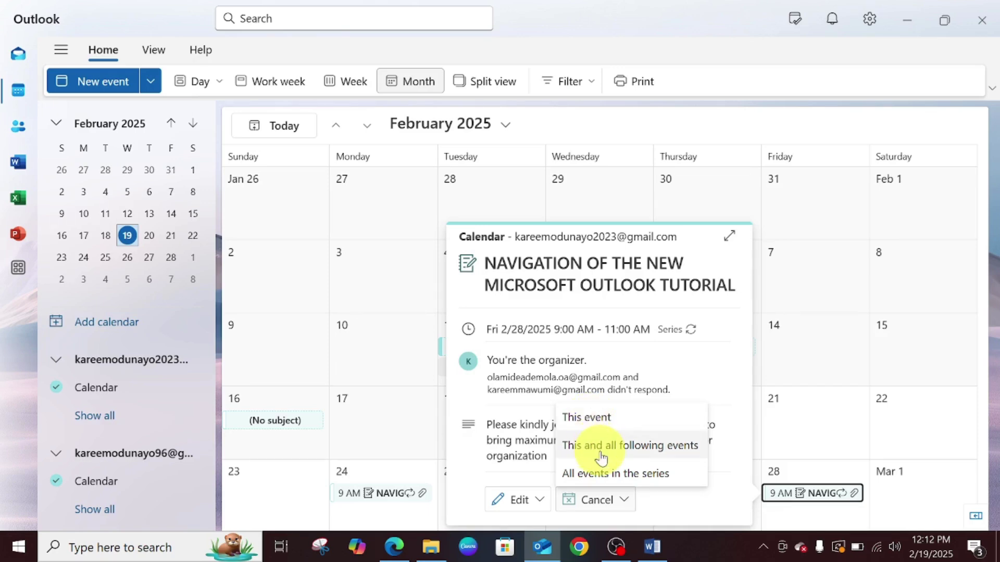
left_click(607, 478)
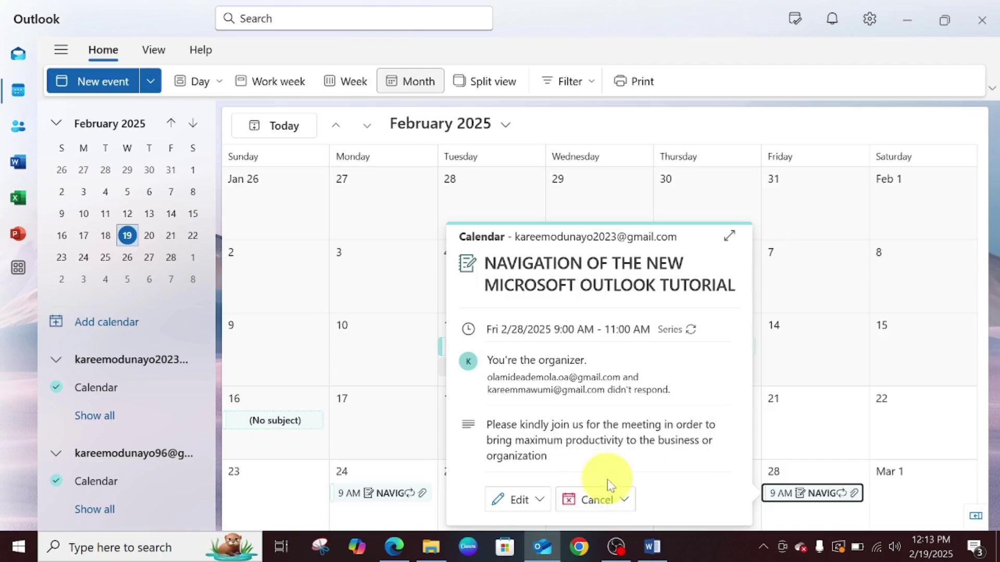
left_click(624, 505)
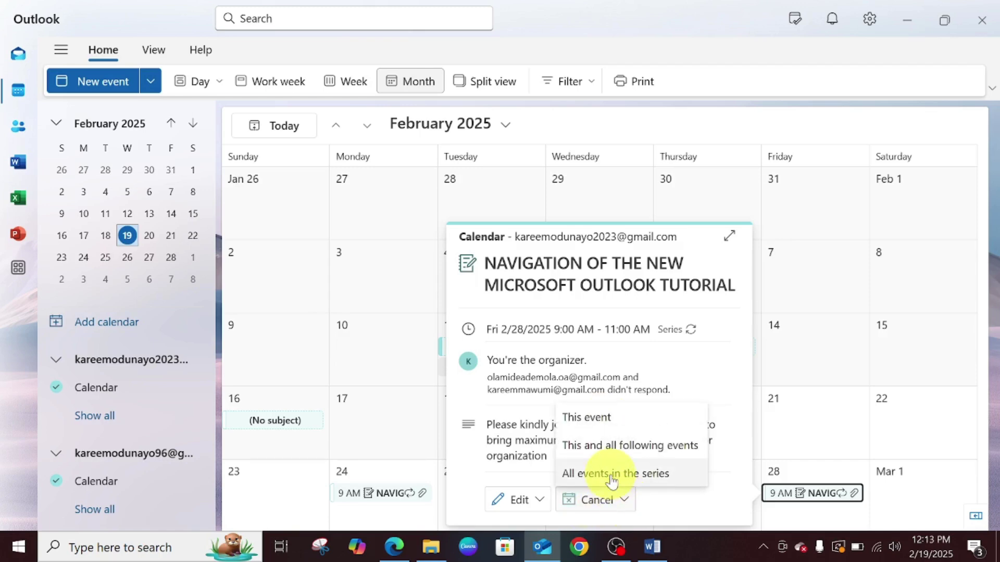
left_click(612, 480)
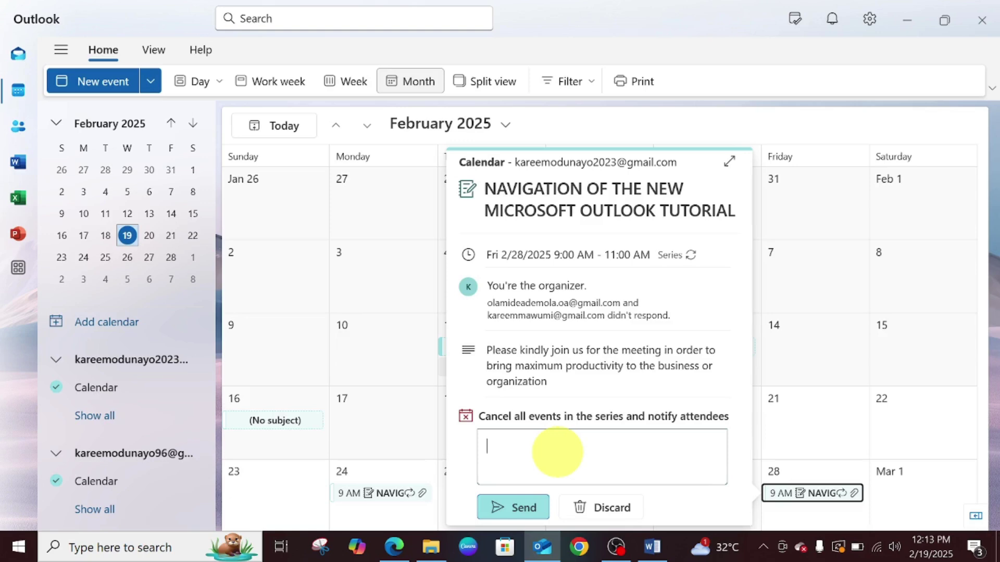
Write 'Dear All,' noting unforeseen circumstances prevent the meeting, signed 'Warm Regards!'
type("Dear All,")
key("Return")
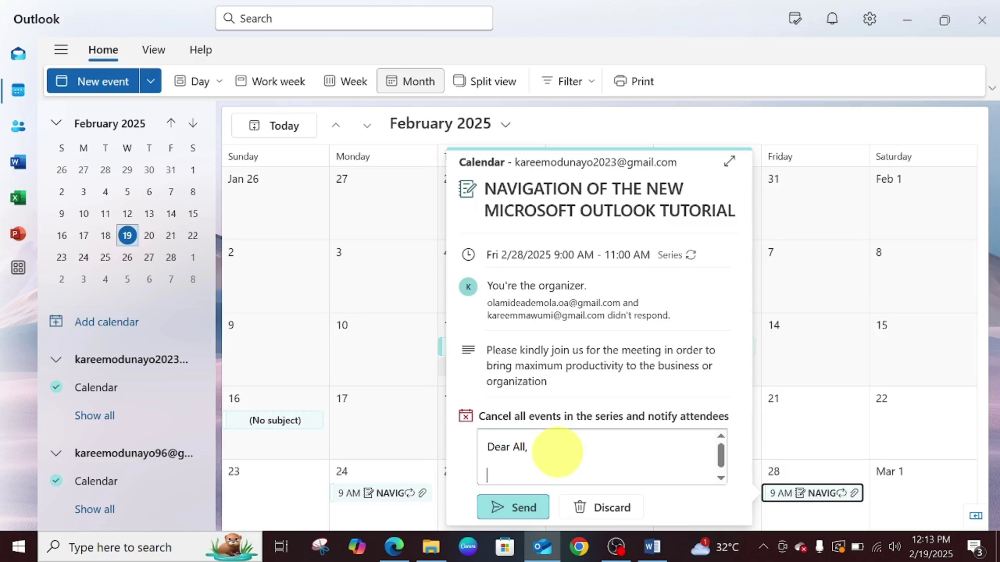
type("Please kindly note t")
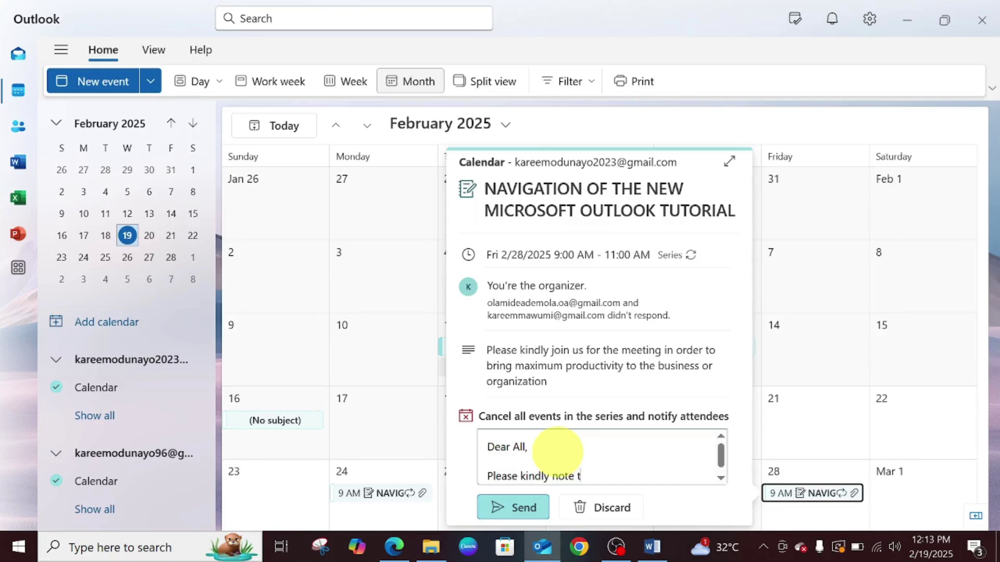
type("hat based on und")
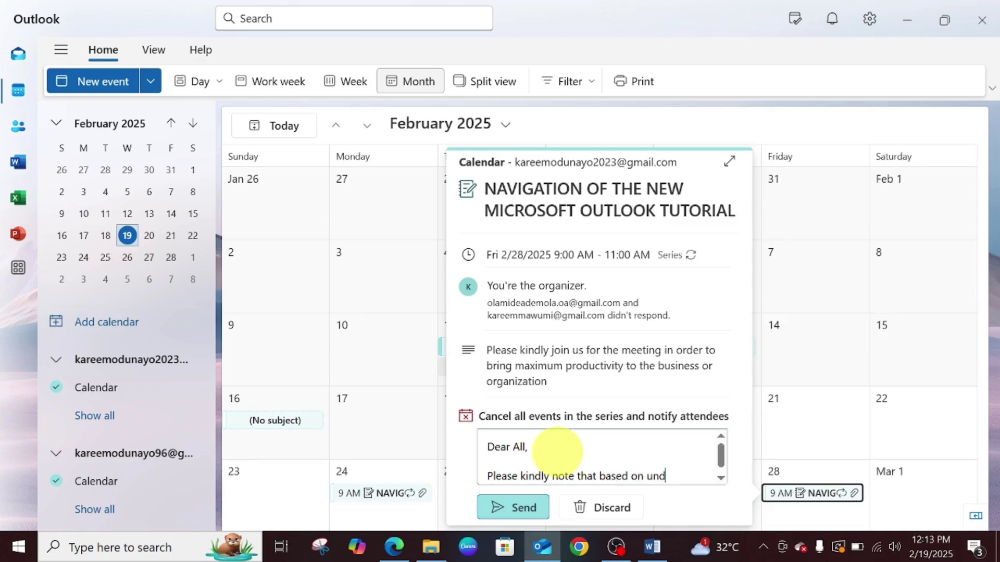
key("BackSpace")
type("foreseen circ")
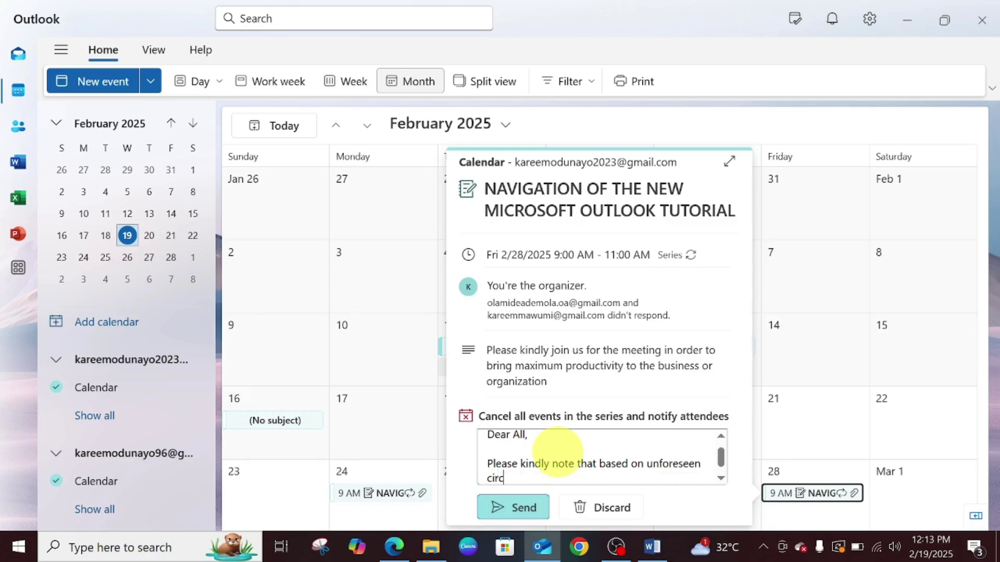
type("umstances, we wo")
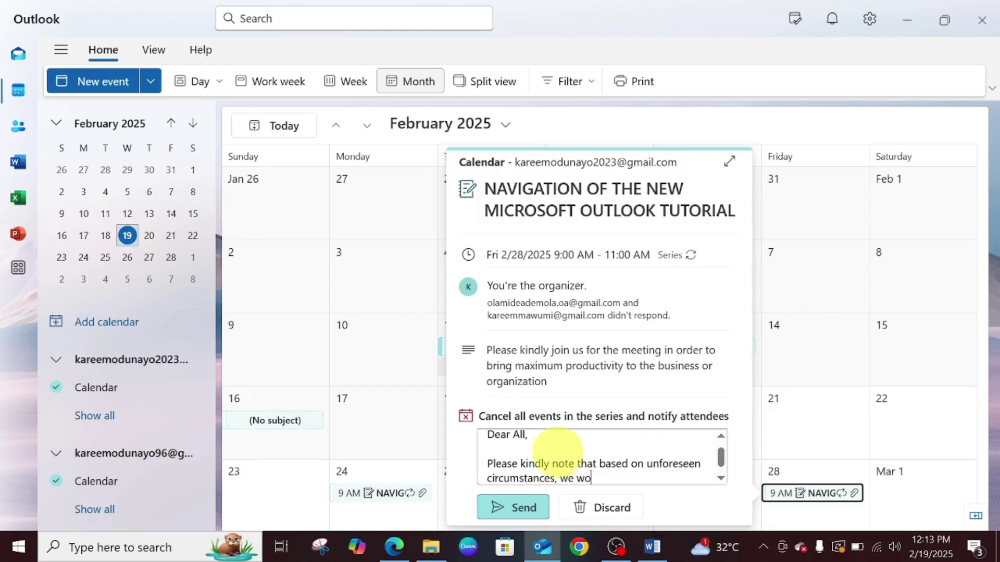
type("n't be able to proceed")
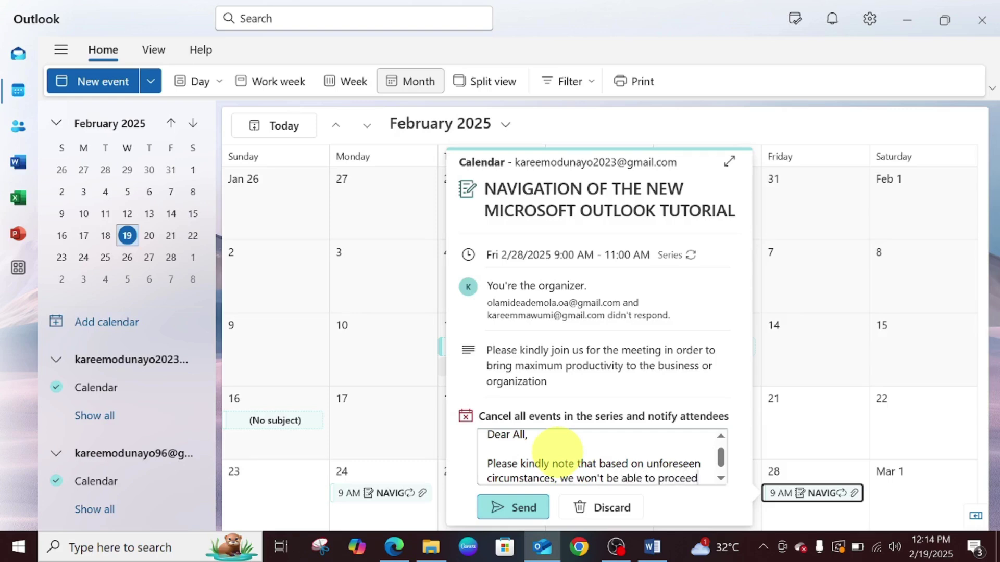
type(" with the")
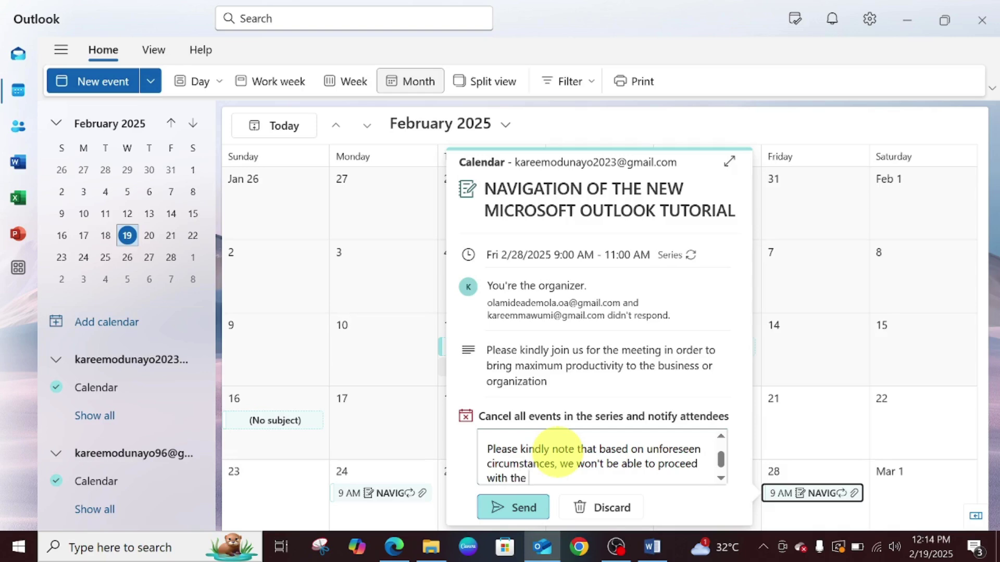
type(" meeting,")
key("Return")
key("Return")
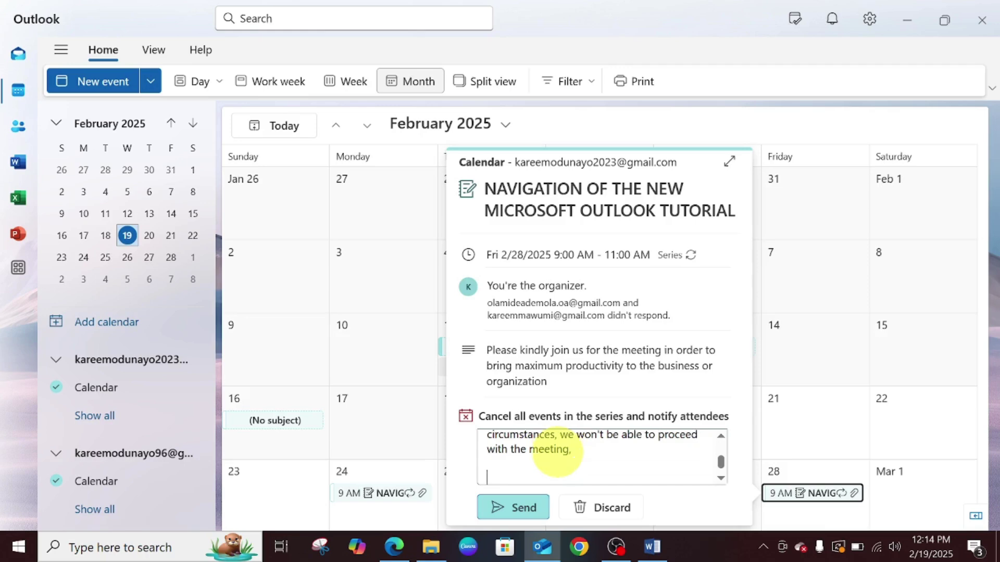
type("Warm REgard")
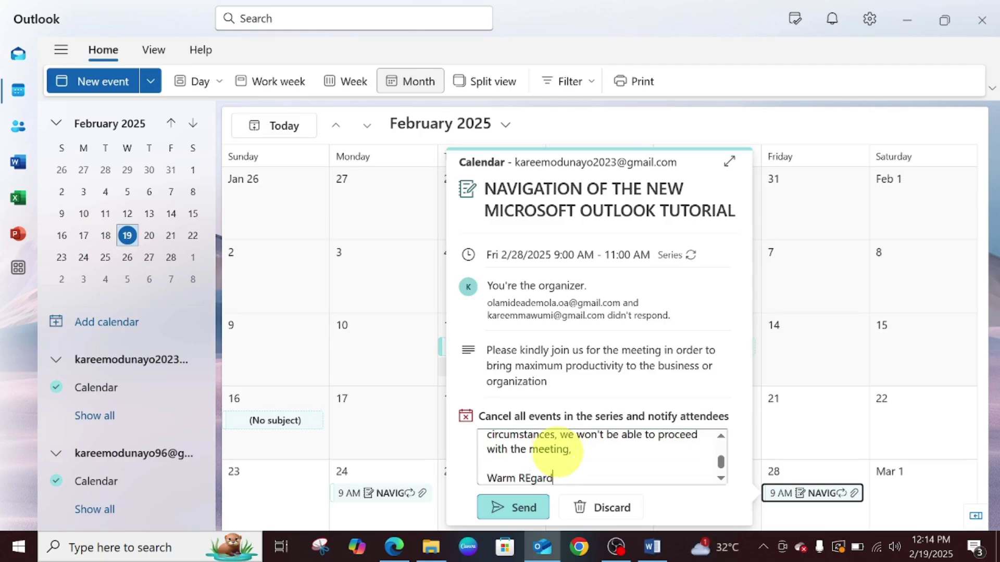
key("BackSpace")
key("BackSpace")
key("BackSpace")
key("BackSpace")
key("BackSpace")
type("egards!")
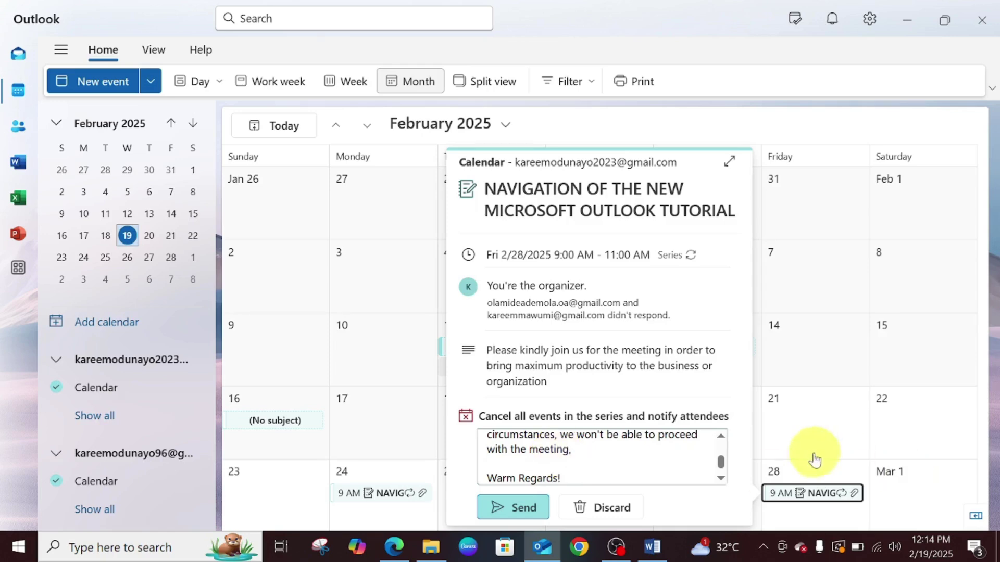
left_click_drag(722, 469, 726, 476)
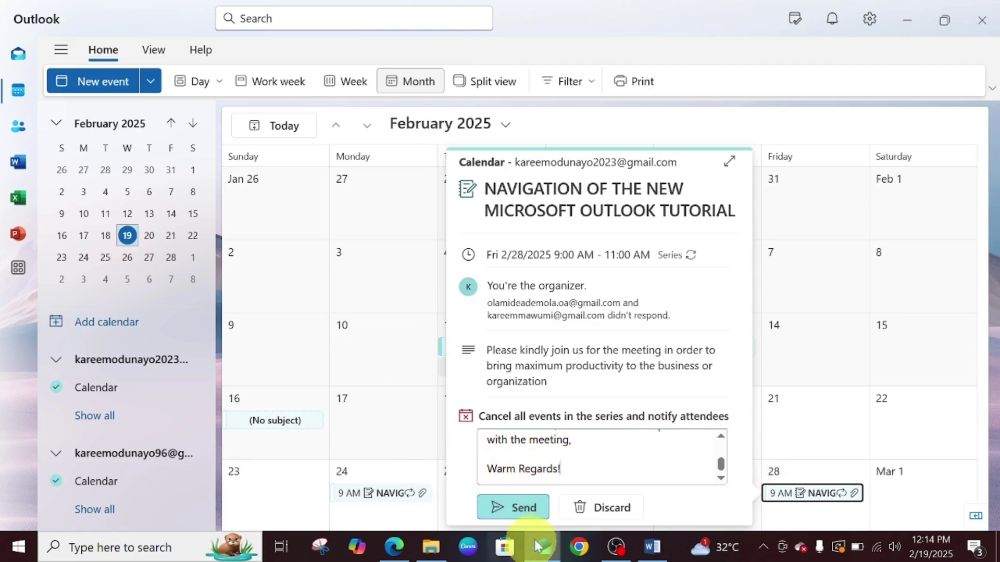
Send the cancellation notice to attendees for the whole tutorial series
left_click(519, 506)
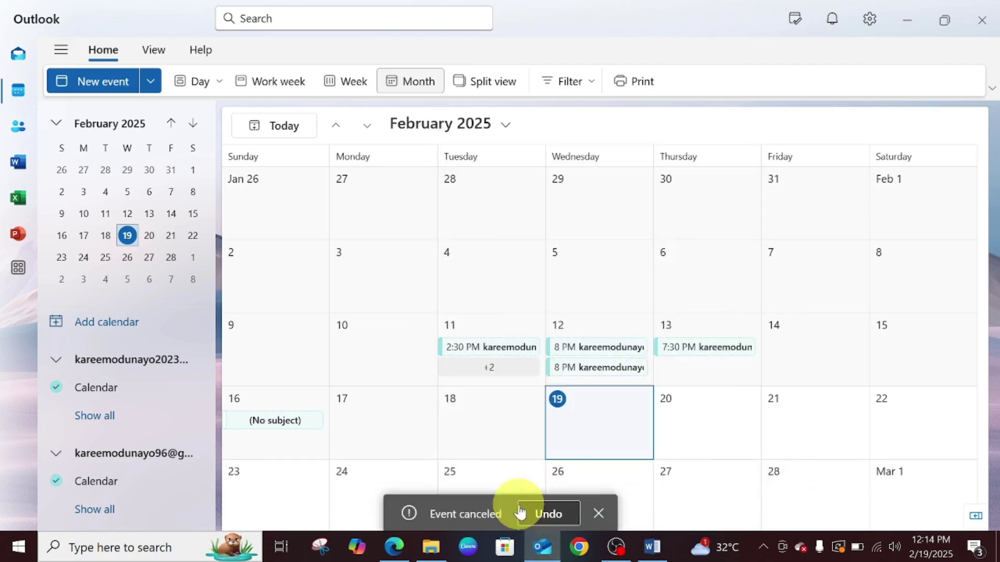